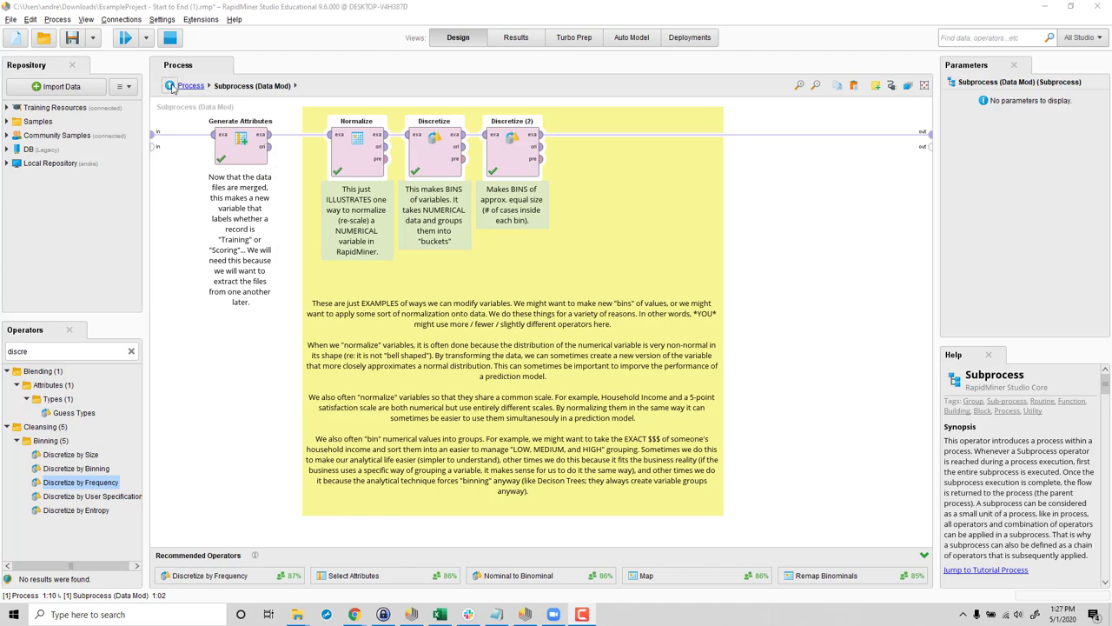
Leave the Data Mod subprocess and return to the top-level process canvas.
click(170, 86)
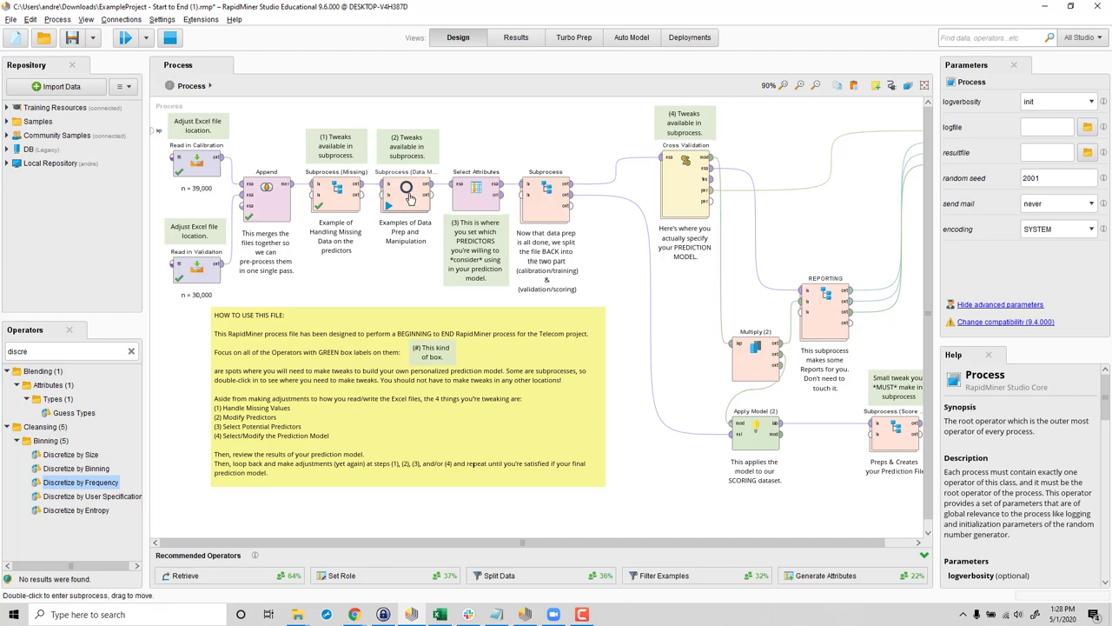
Open Data Mod and inspect the parameters of Normalize, Discretize and Discretize (2).
double_click(410, 198)
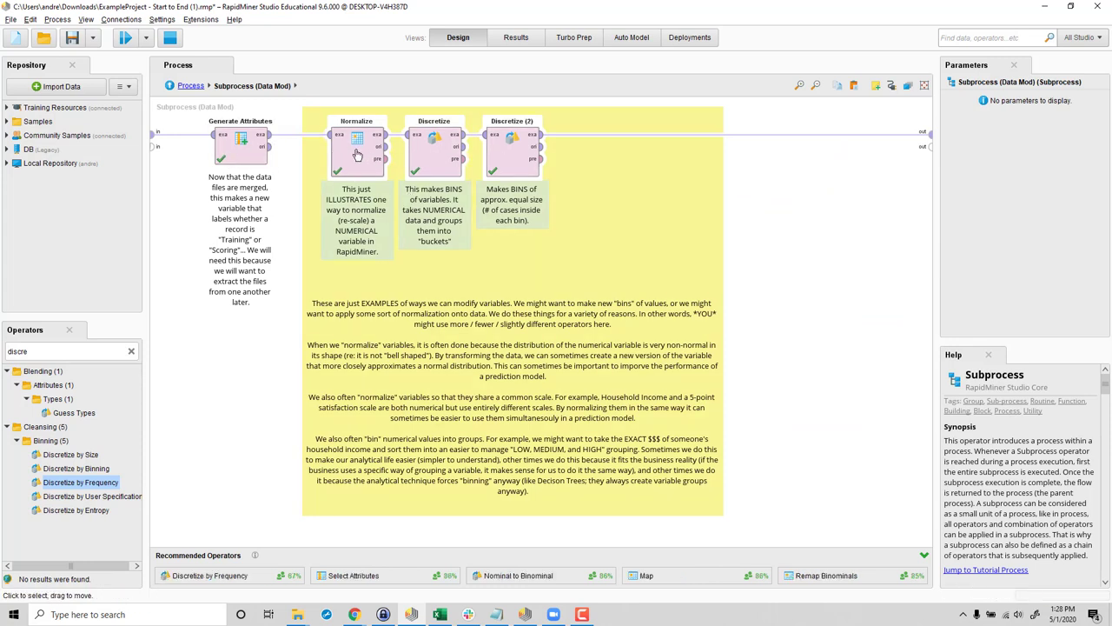
click(356, 154)
click(435, 153)
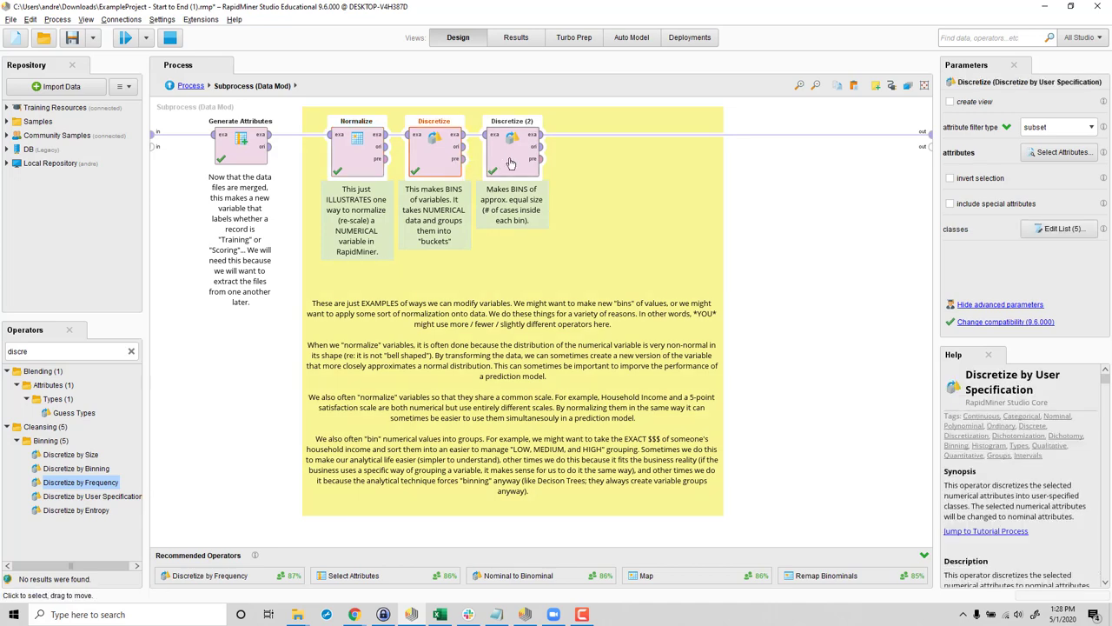
click(510, 163)
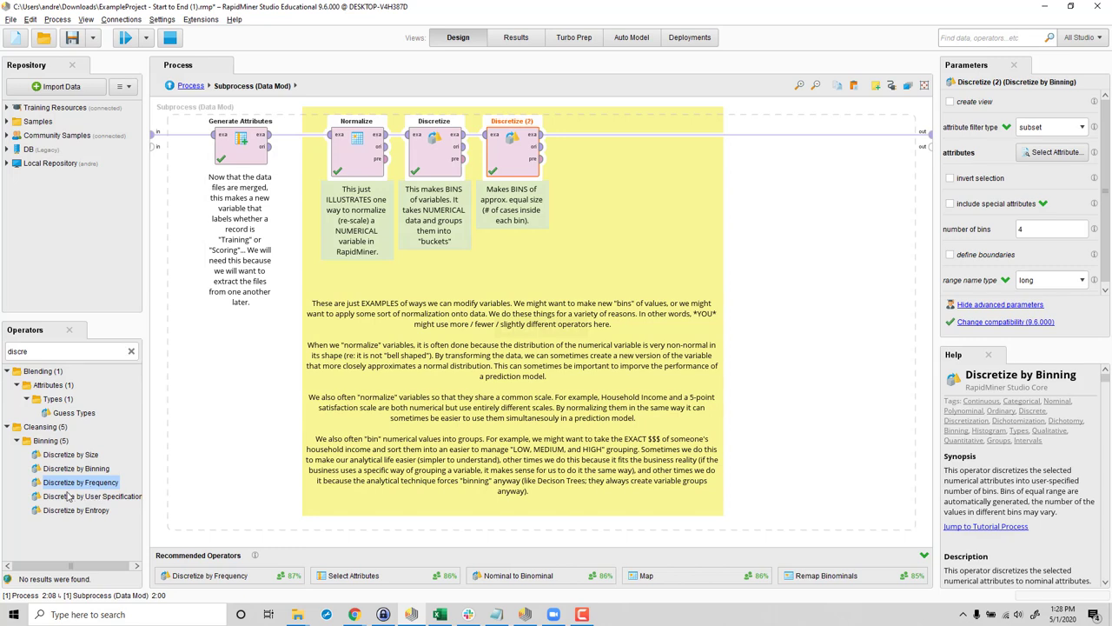
Add Discretize by Frequency after Discretize (2), set to single attribute outcalls with 3 bins.
click(59, 486)
drag(41, 487, 630, 147)
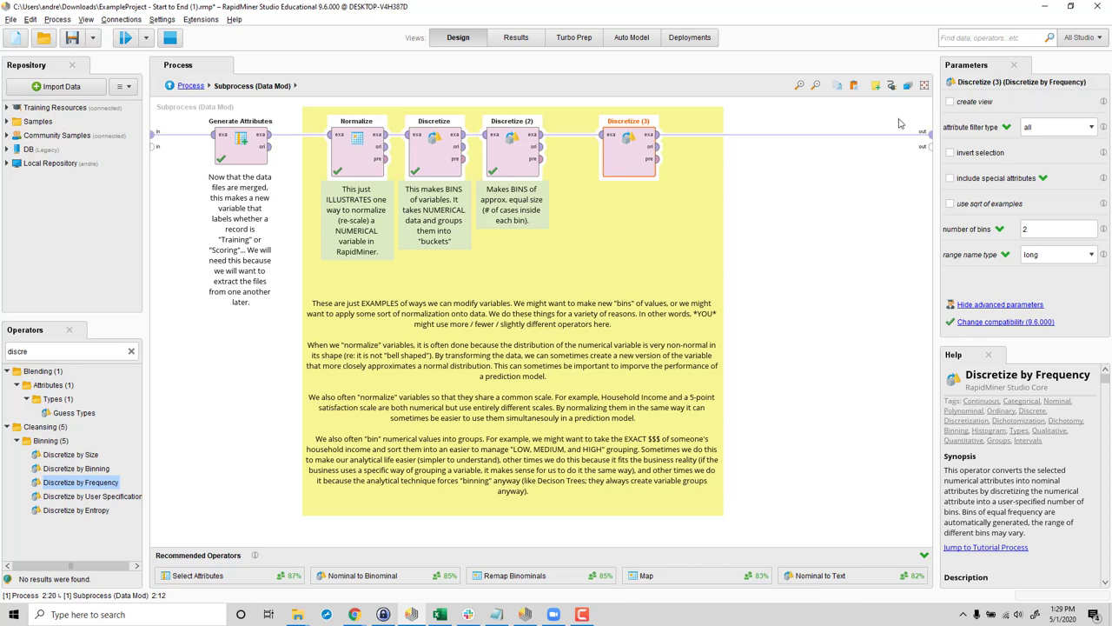
click(1093, 127)
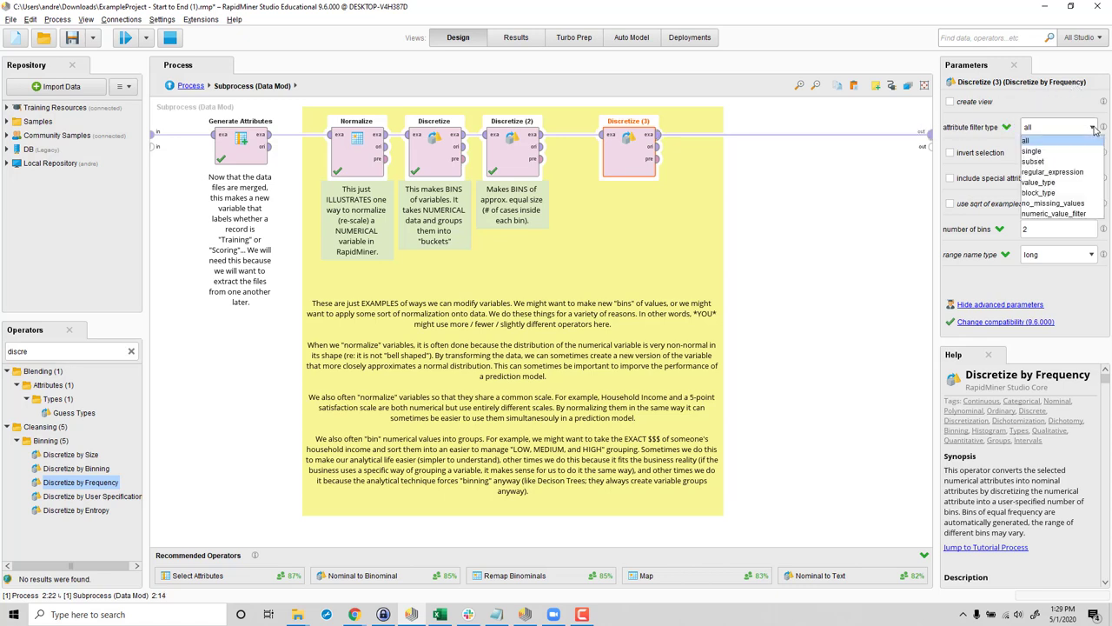
click(1051, 151)
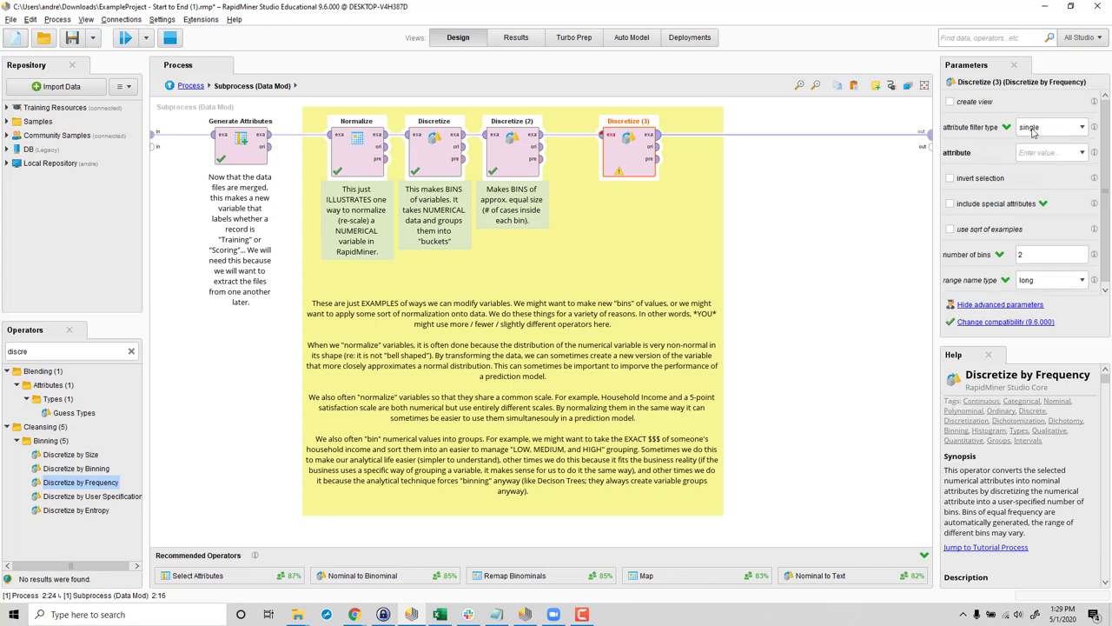
click(1037, 152)
text(outcalls)
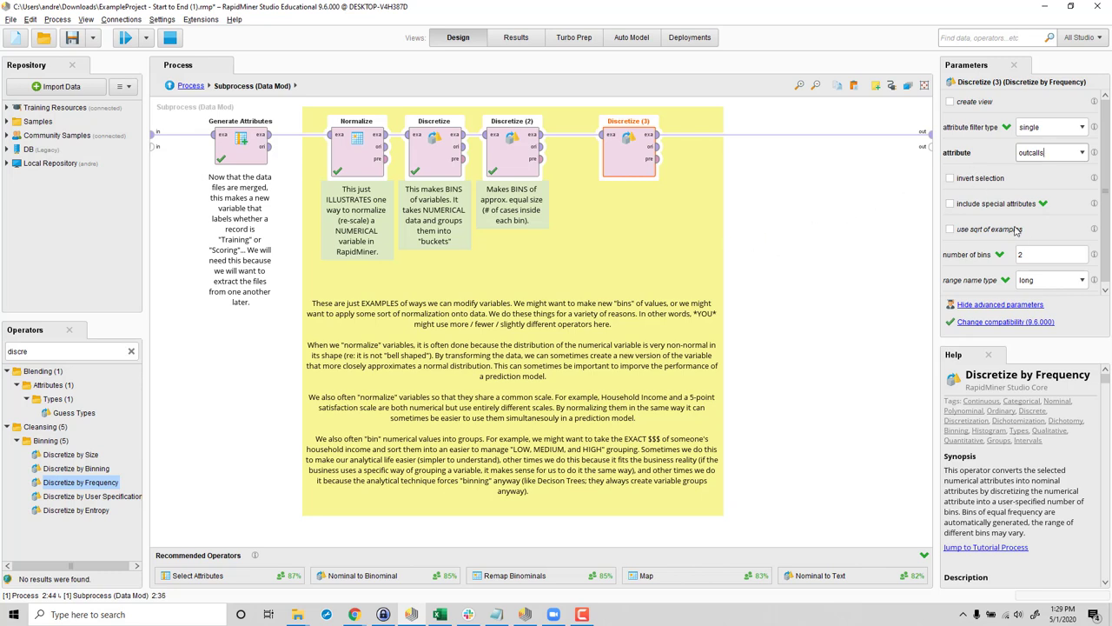
click(1044, 256)
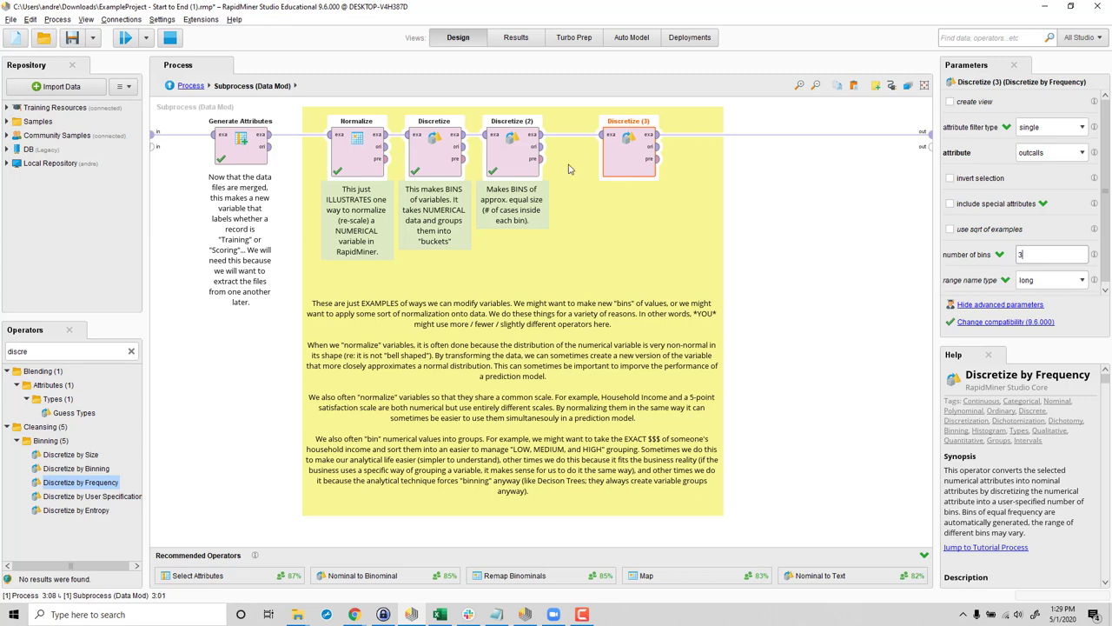
Set breakpoints before and after Discretize (3).
right_click(627, 163)
click(672, 337)
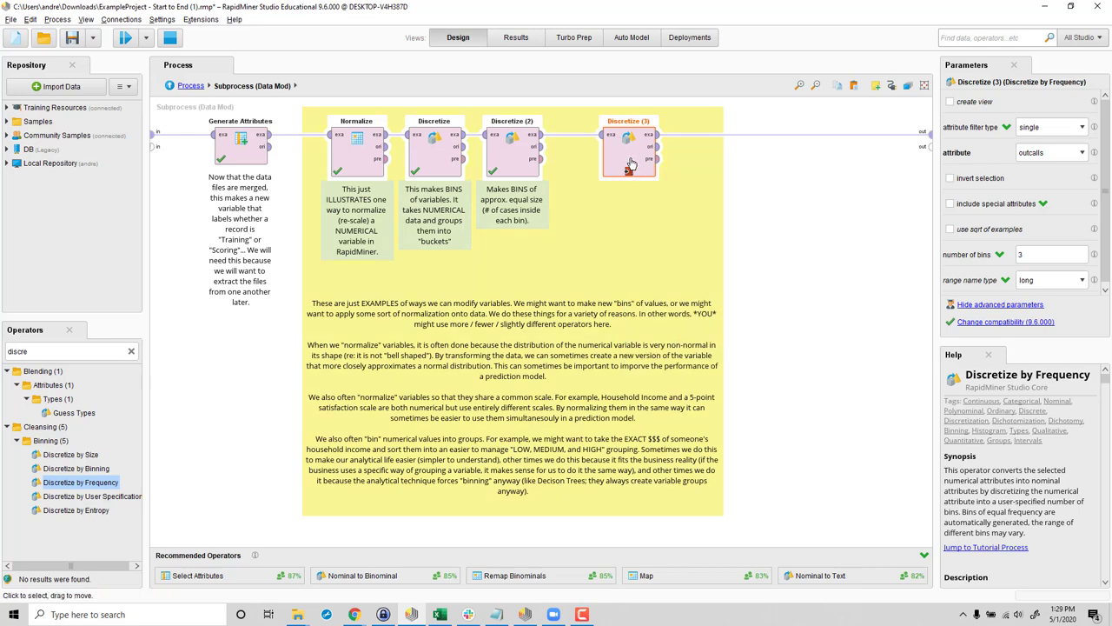
right_click(630, 159)
click(691, 346)
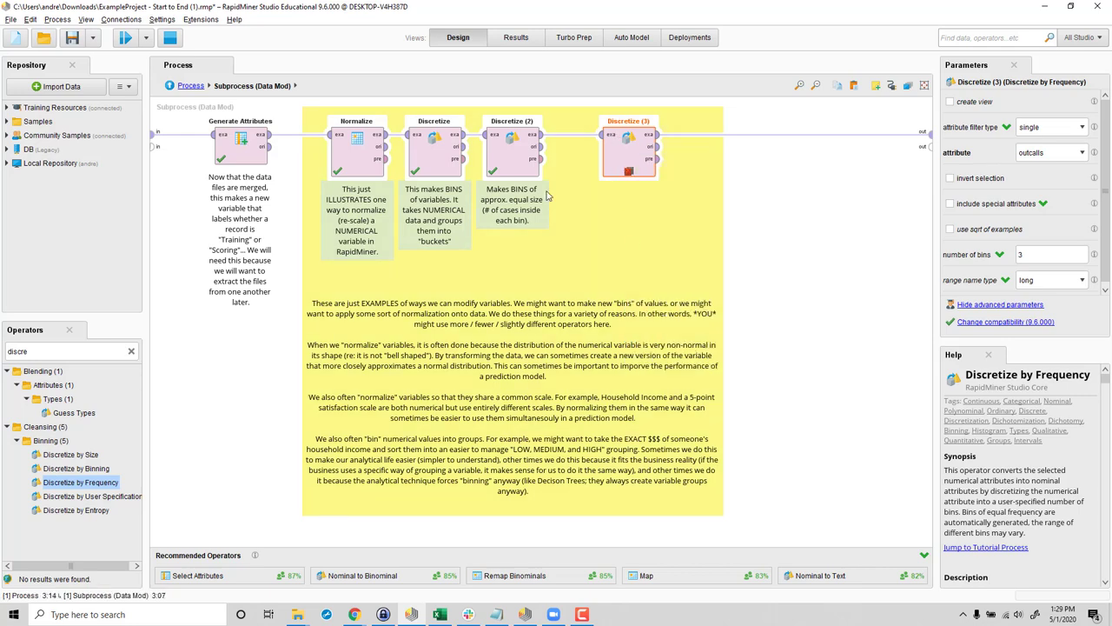
Run the process past the missing-input warning until it pauses at Discretize (3).
click(118, 40)
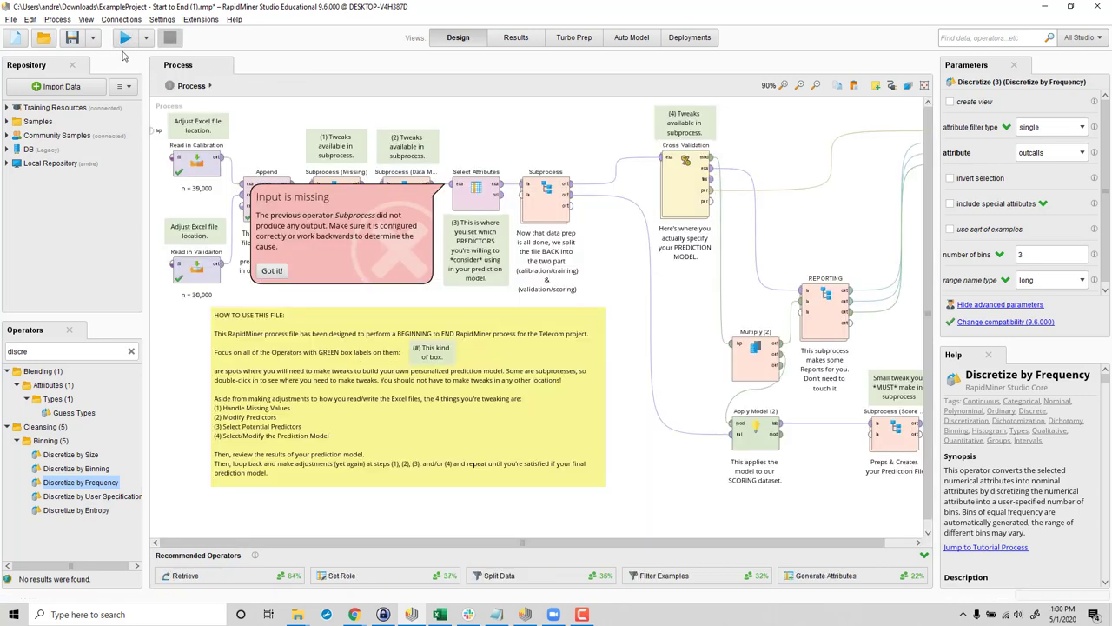
click(271, 271)
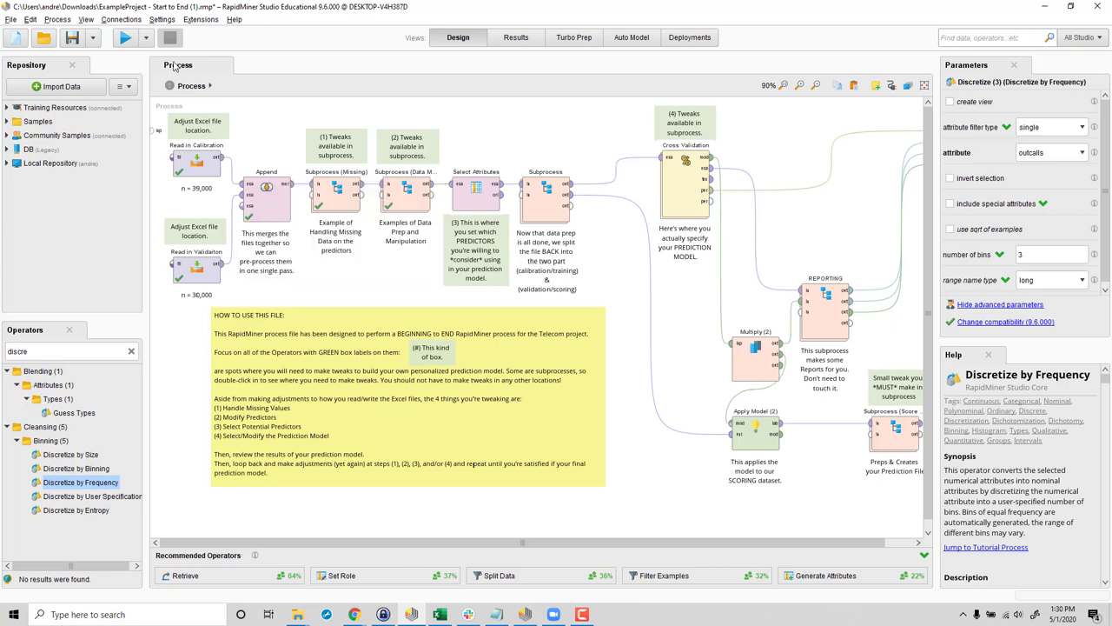
click(125, 37)
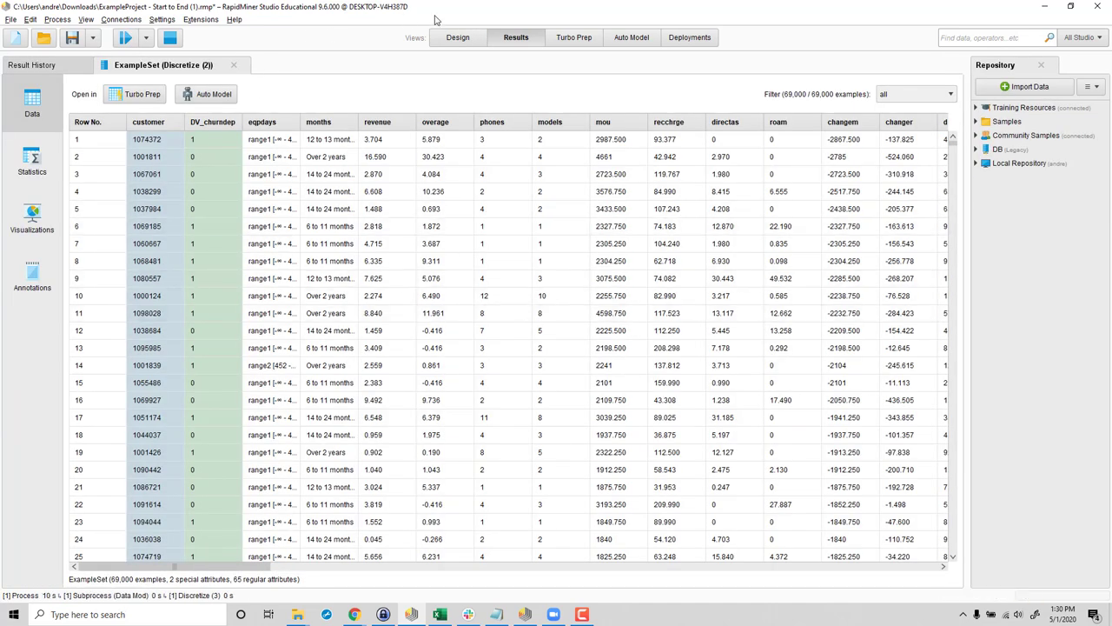
click(458, 38)
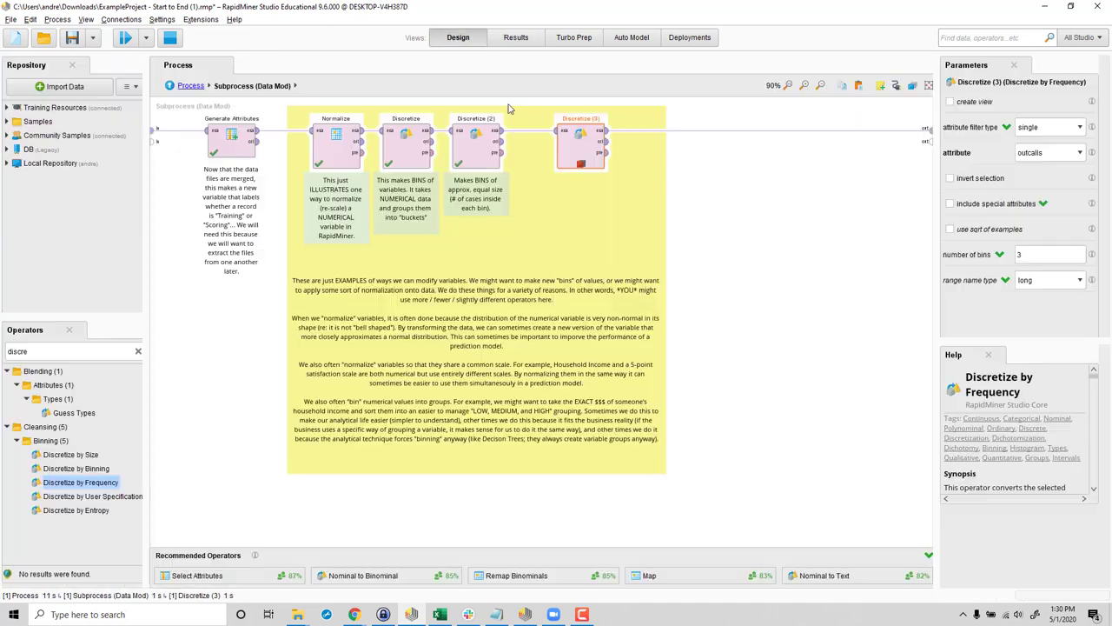
Chart the paused outcalls statistics as a histogram with 50 bins.
click(517, 40)
click(33, 162)
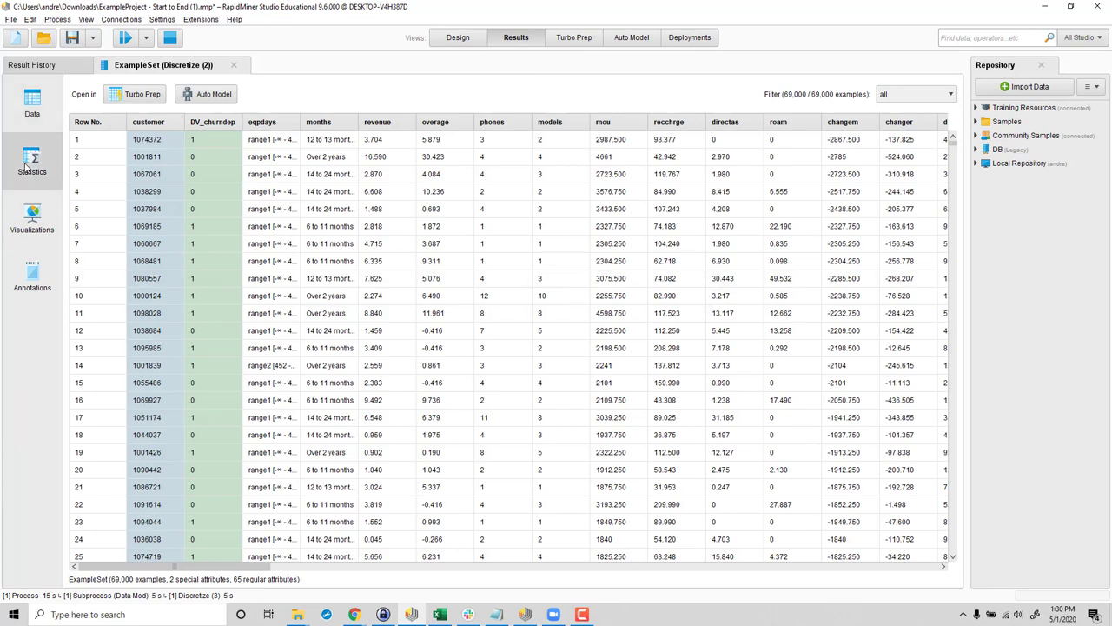
click(893, 87)
text(o)
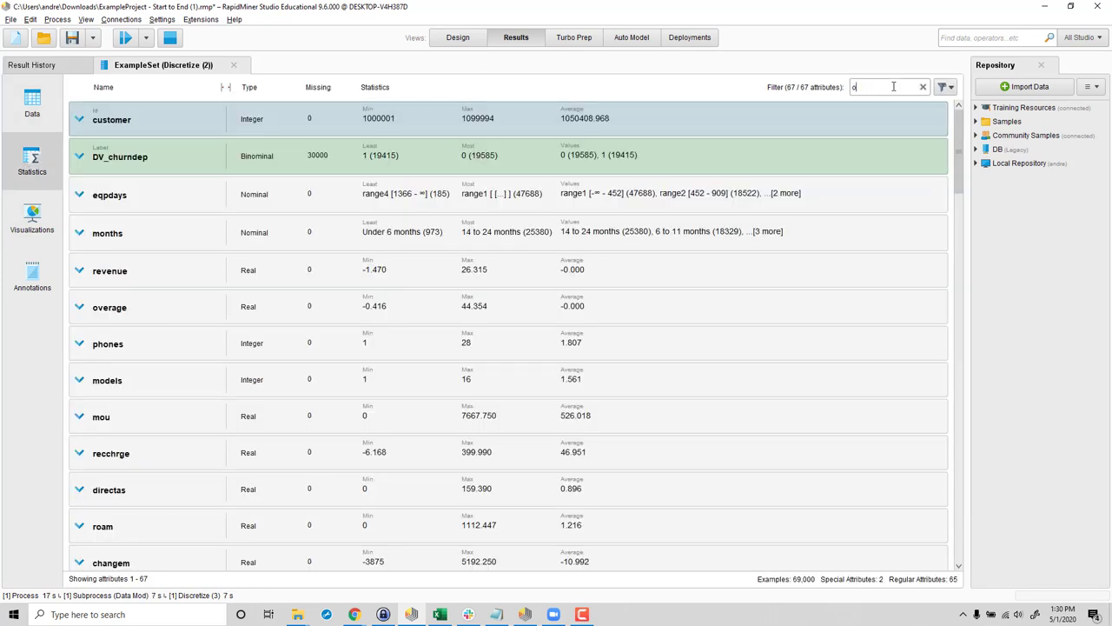
text(utcalls)
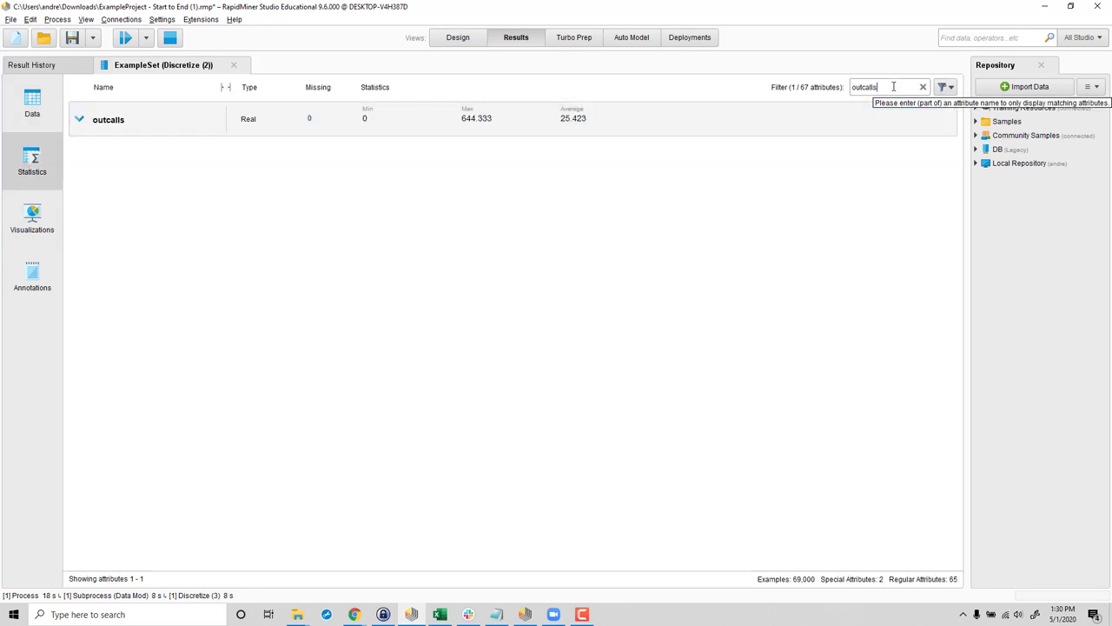
click(85, 126)
click(416, 167)
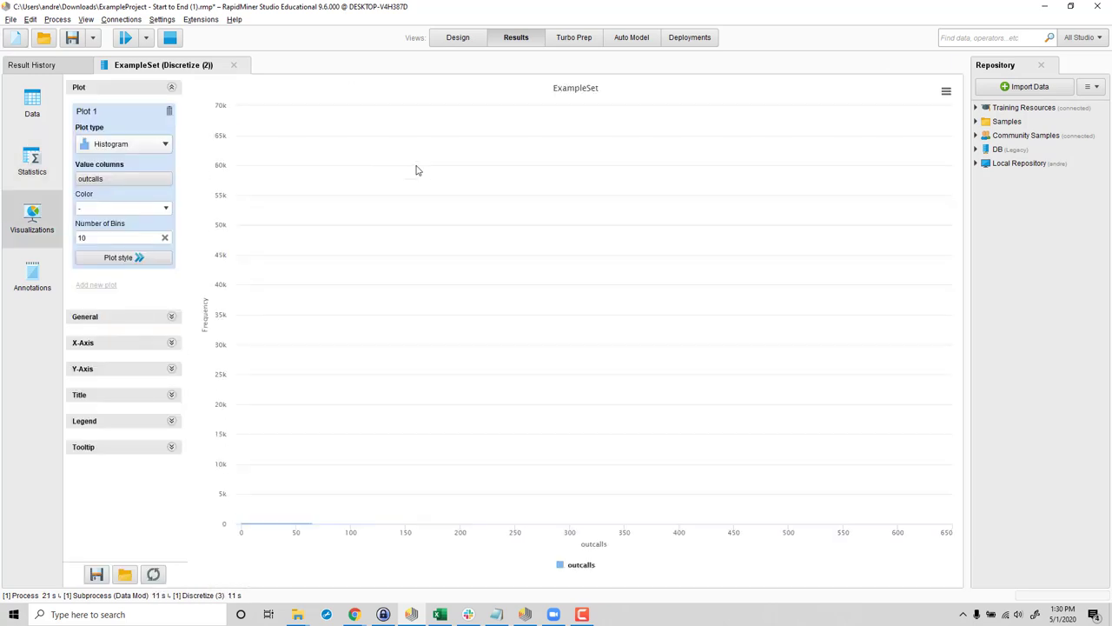
double_click(83, 237)
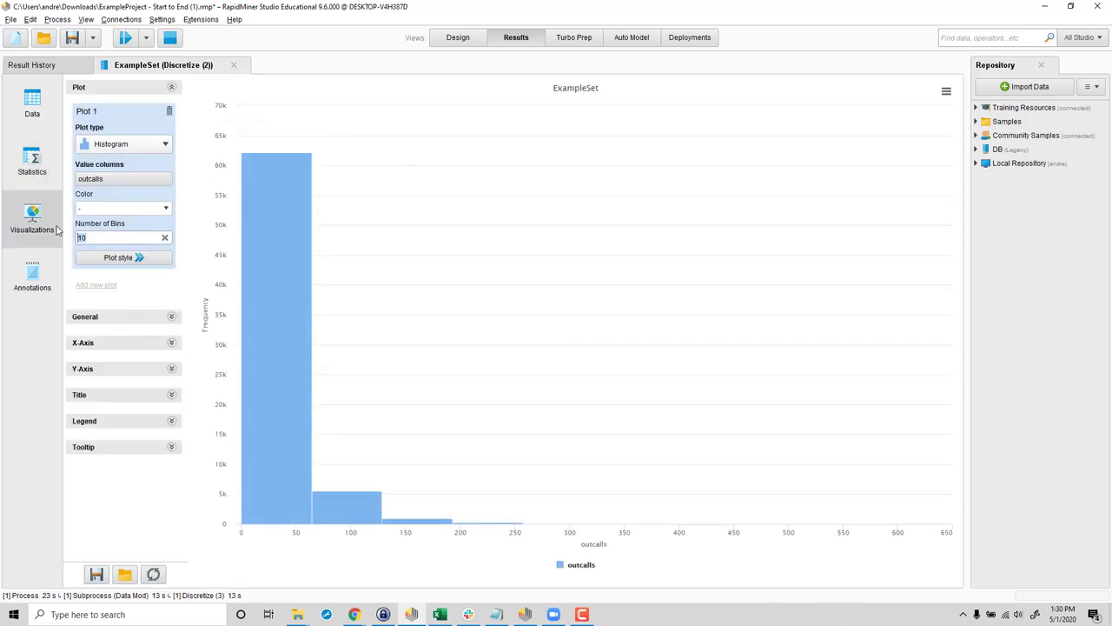
text(50)
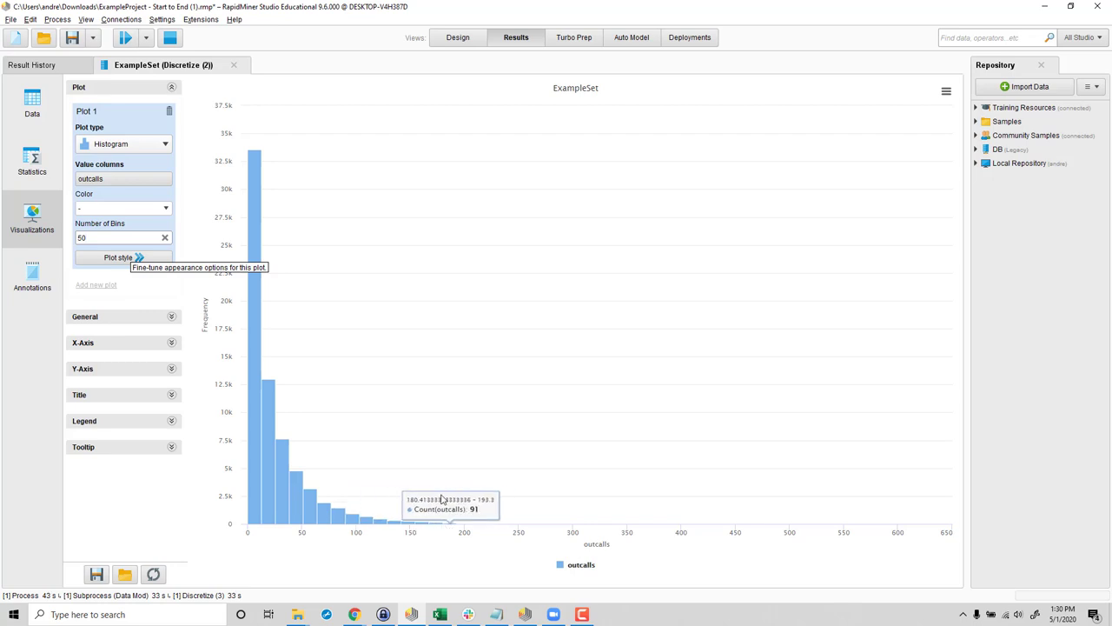
Resume the run and widen the outcalls column to show labels like range3 [25.167 - ∞].
click(457, 38)
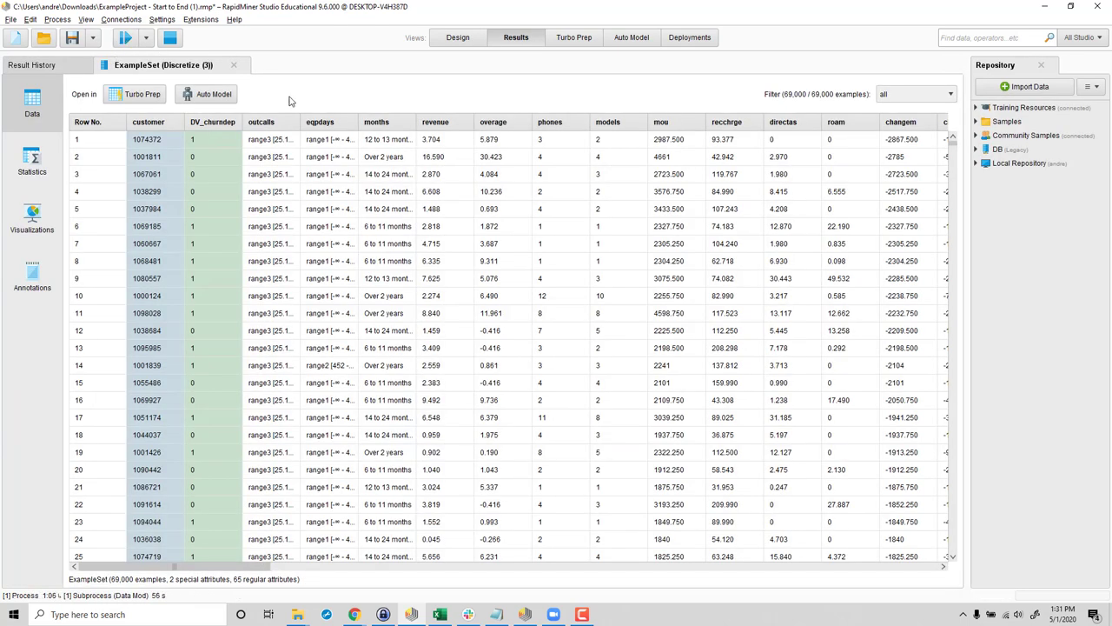
drag(301, 125, 383, 128)
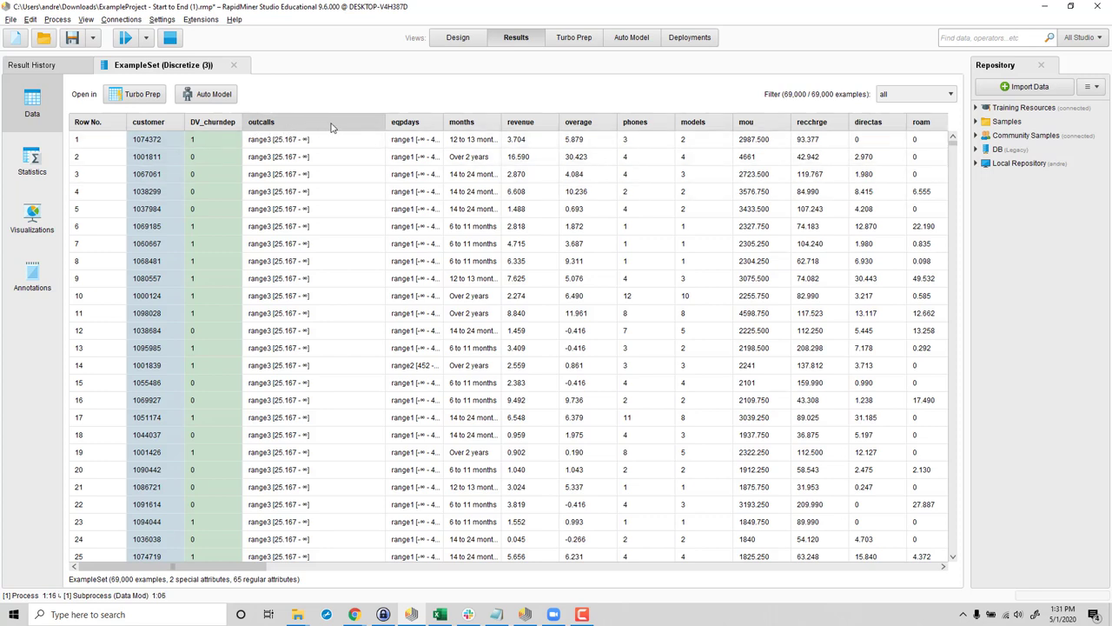
Show a Bar (Column) chart of binned outcalls with three bins of about 22,500–23,600 cases.
click(31, 163)
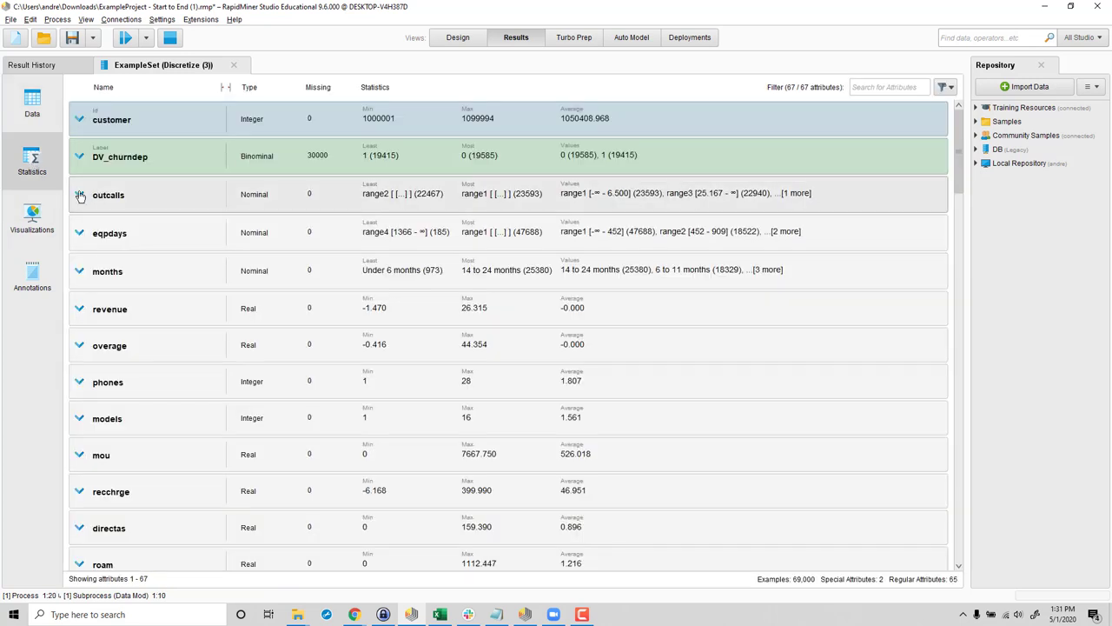
click(80, 195)
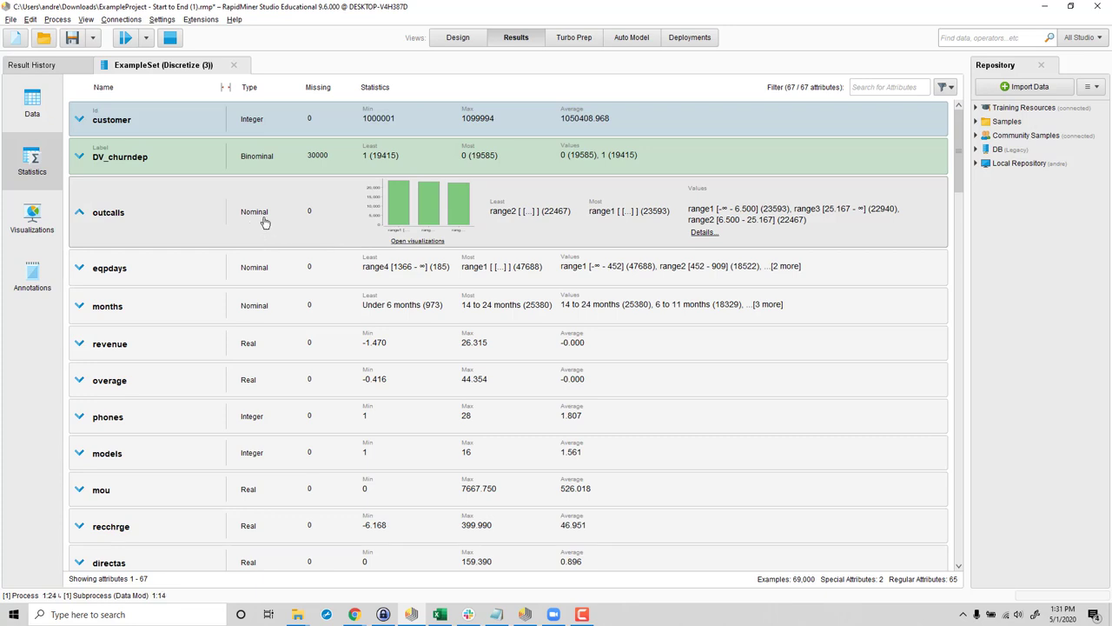
click(427, 243)
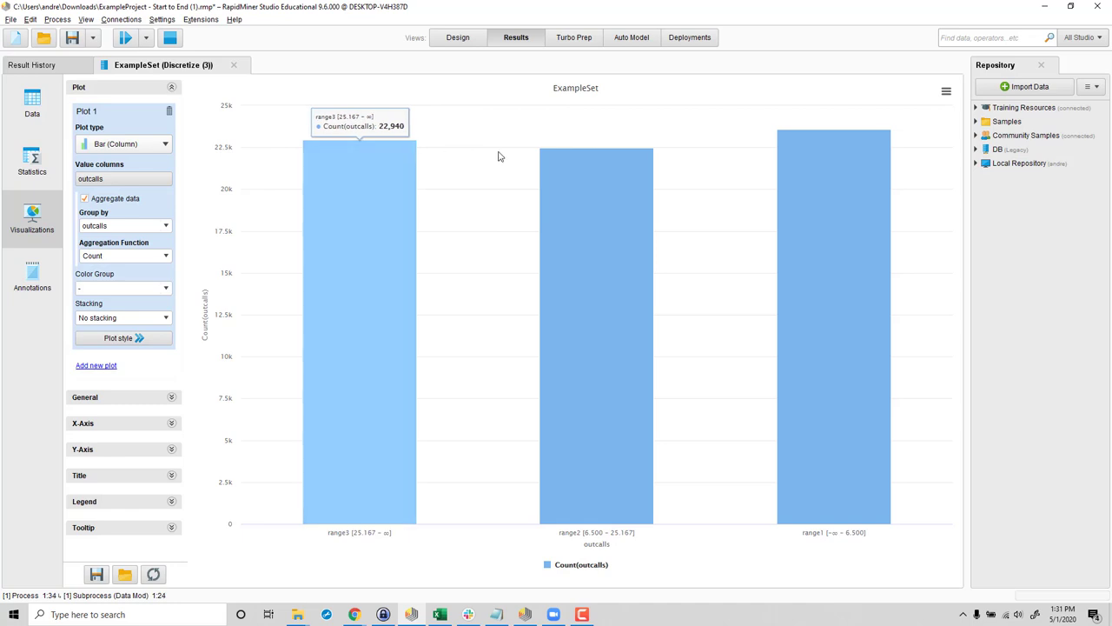
mouse_move(840, 148)
Return to the Data Mod design view showing Discretize (3).
click(451, 38)
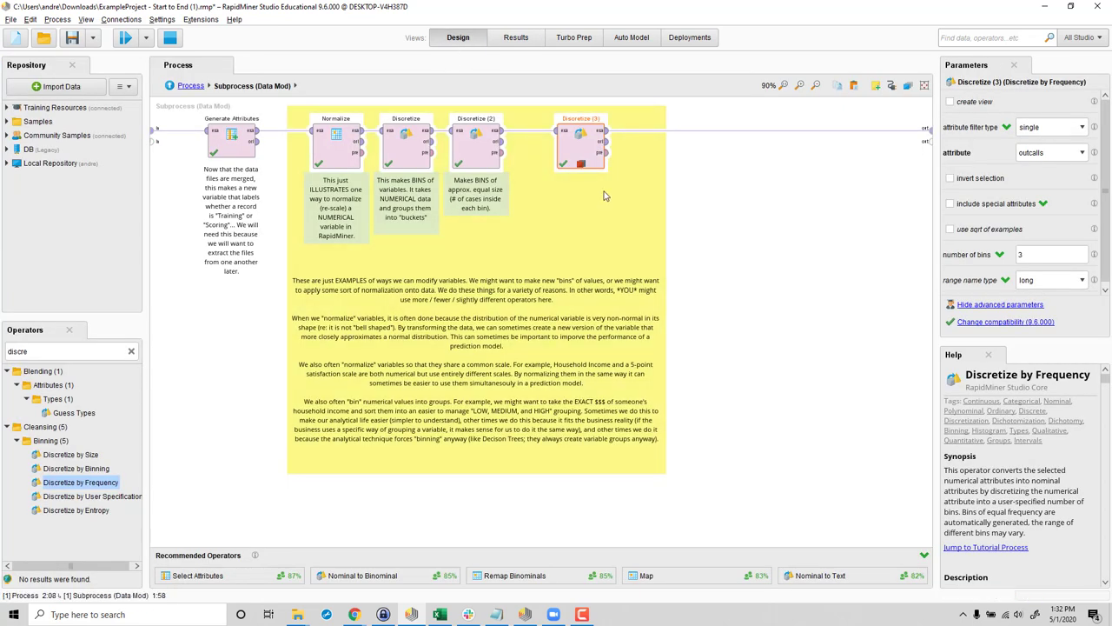